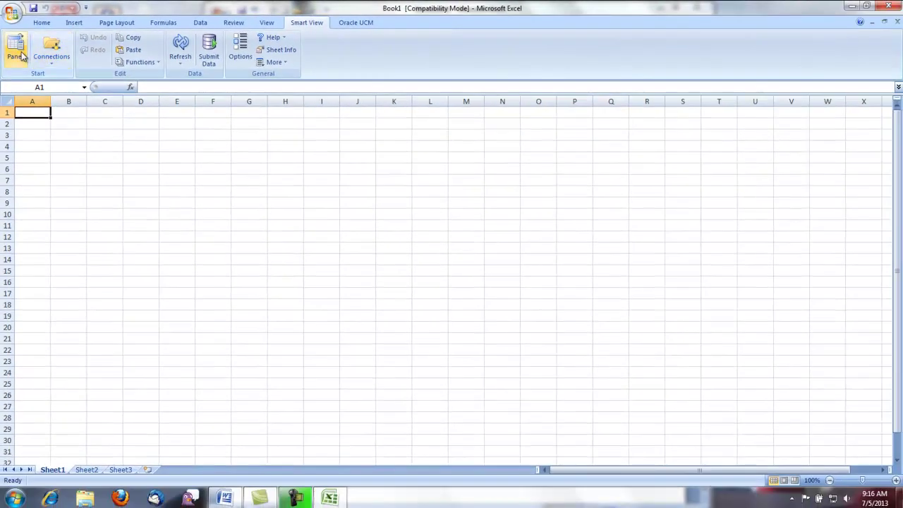
Step: Open the Smart View shared connections and sign in to Oracle Cloud with the account username and password
{"action": "left_click", "coordinate": [21, 58]}
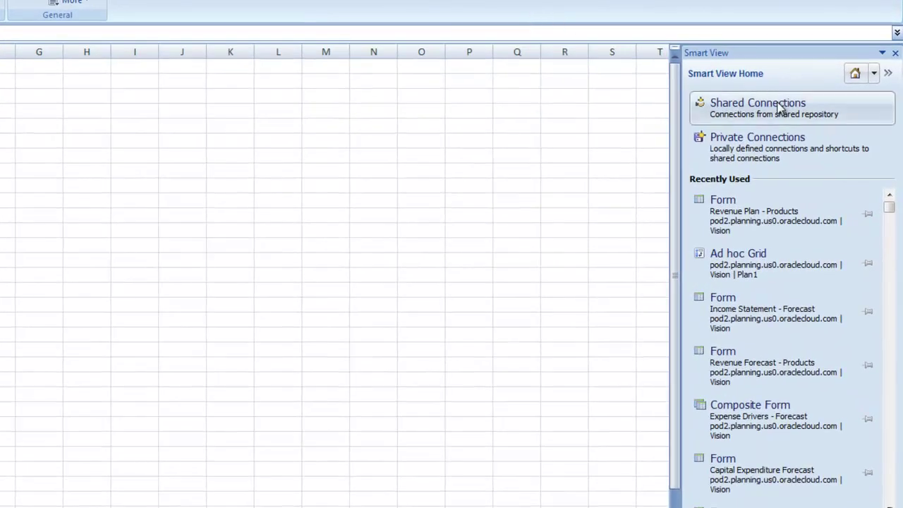
{"action": "left_click", "coordinate": [777, 104]}
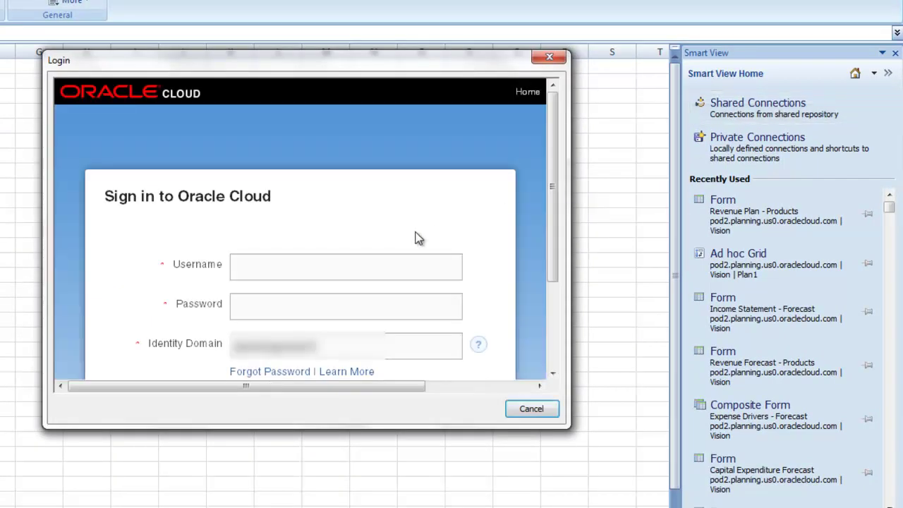
{"action": "left_click", "coordinate": [365, 263]}
{"action": "type", "text": "William"}
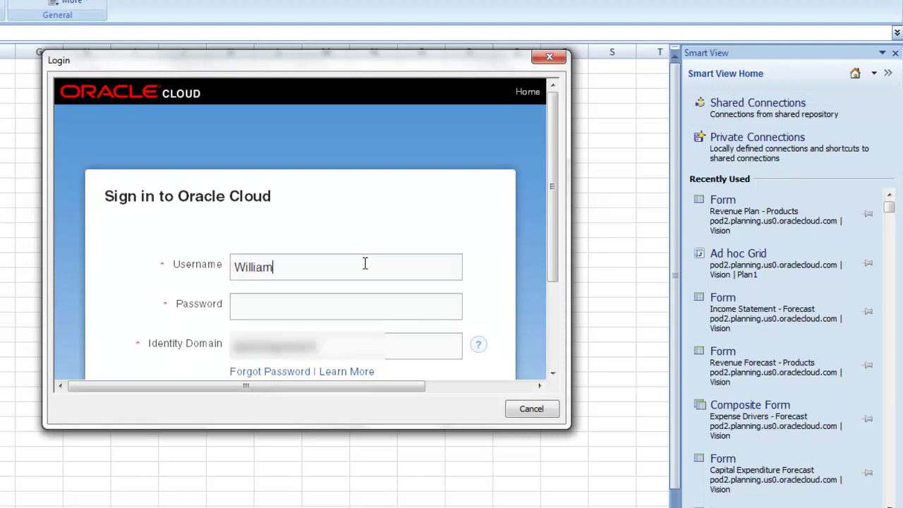
{"action": "type", "text": "*******"}
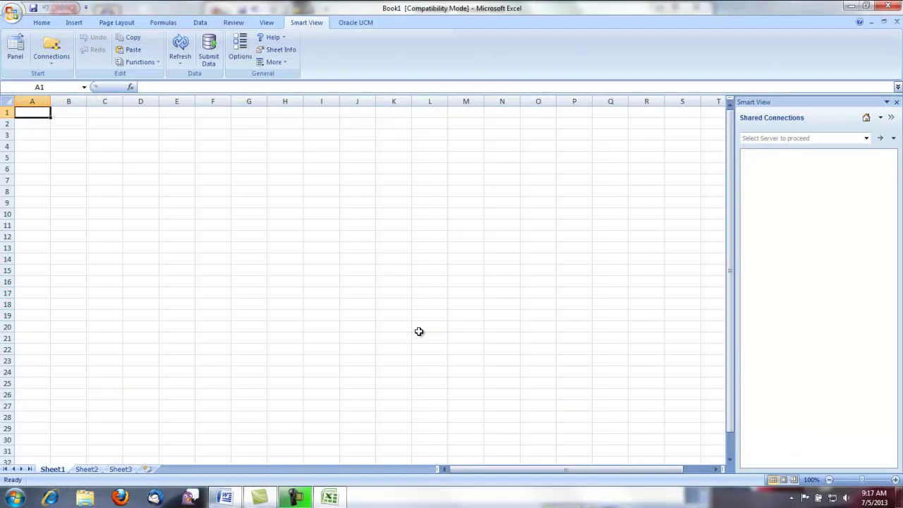
Step: Choose the Oracle Hyperion Planning, Fusion Edition server and expand the pod2.planning.us0.oraclecloud.com connection
{"action": "left_click", "coordinate": [866, 138]}
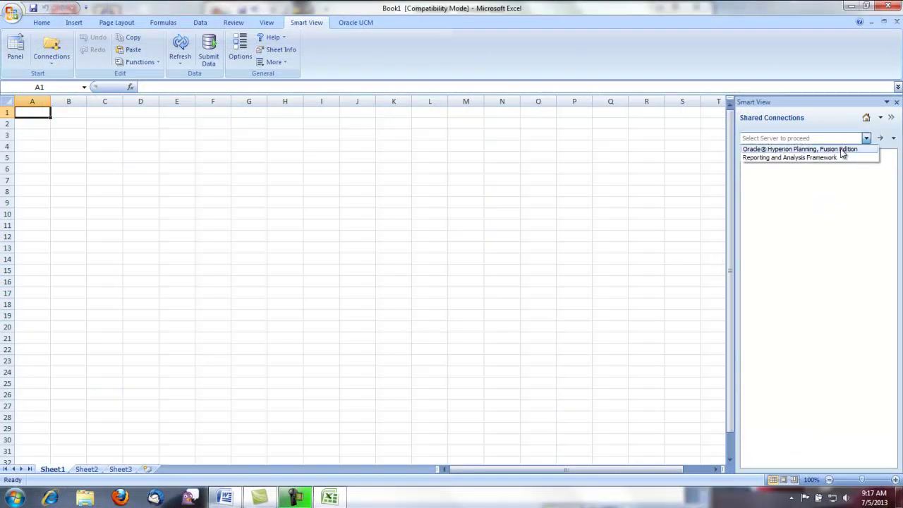
{"action": "left_click", "coordinate": [842, 150]}
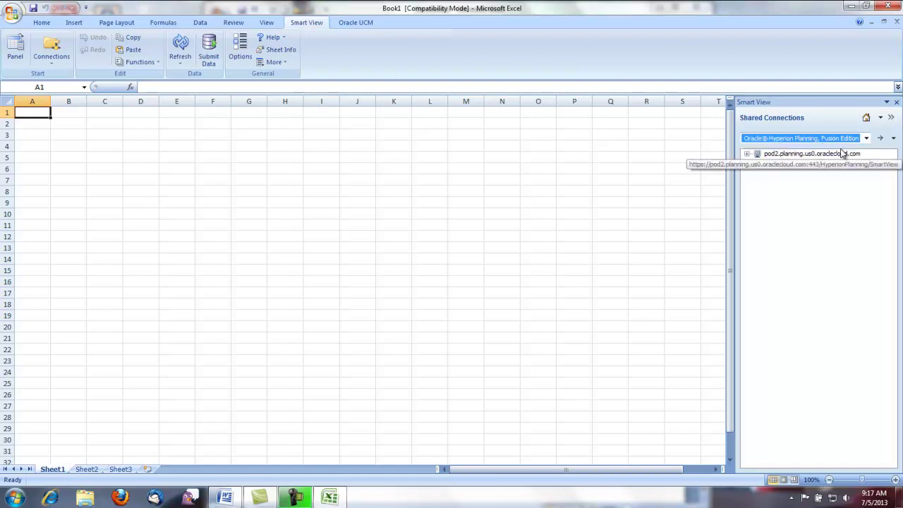
{"action": "left_click", "coordinate": [790, 155]}
{"action": "left_click", "coordinate": [746, 154]}
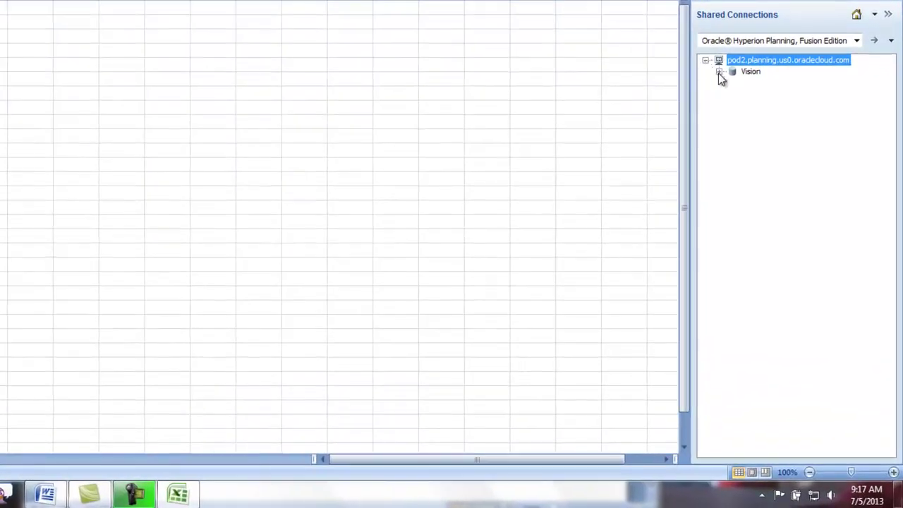
Step: Open the Revenue Plan - Products form from the Vision application's Plan forms and start ad hoc analysis on it
{"action": "left_click", "coordinate": [719, 71]}
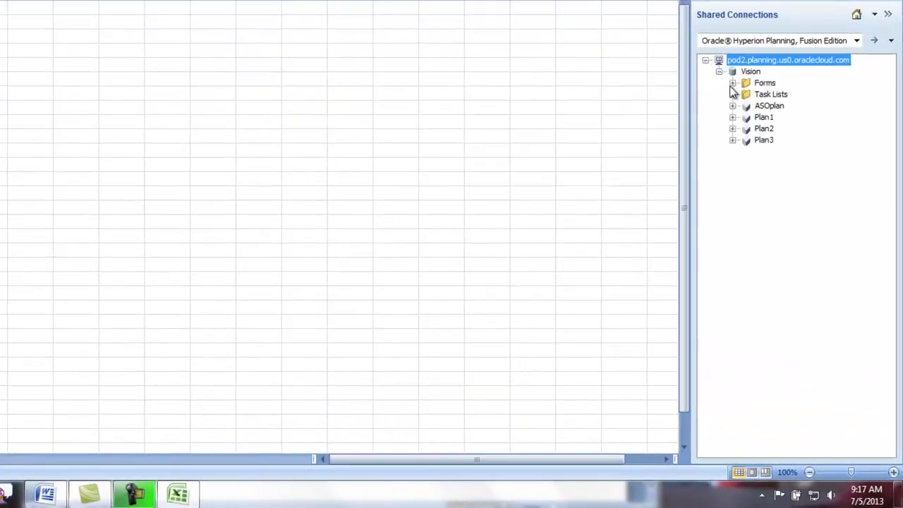
{"action": "left_click", "coordinate": [732, 82]}
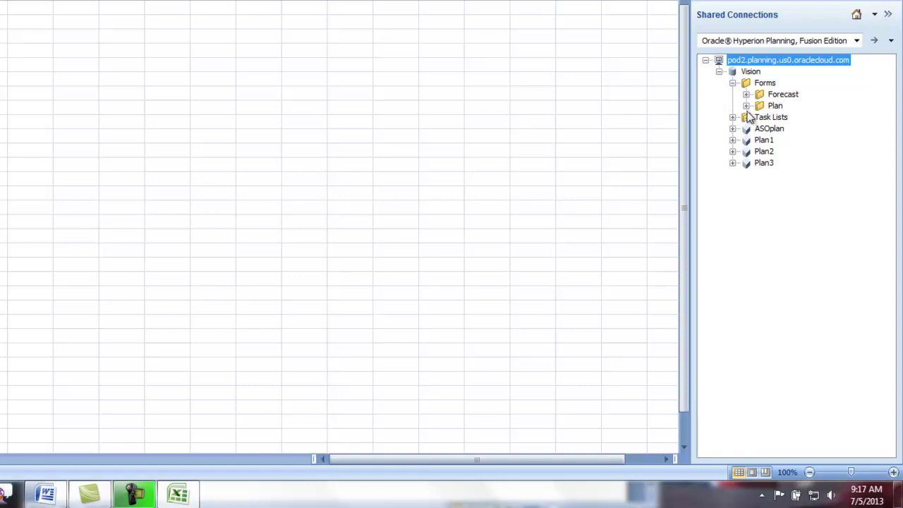
{"action": "left_click", "coordinate": [746, 105]}
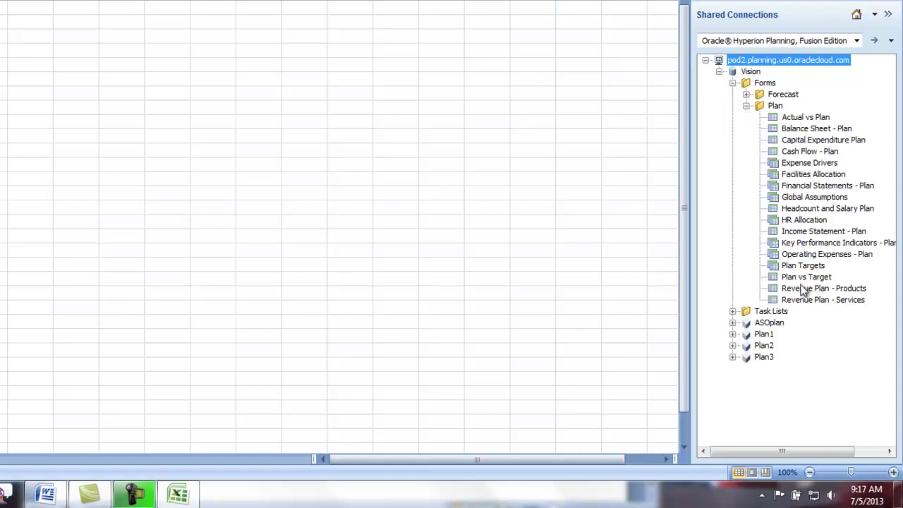
{"action": "left_click", "coordinate": [801, 289]}
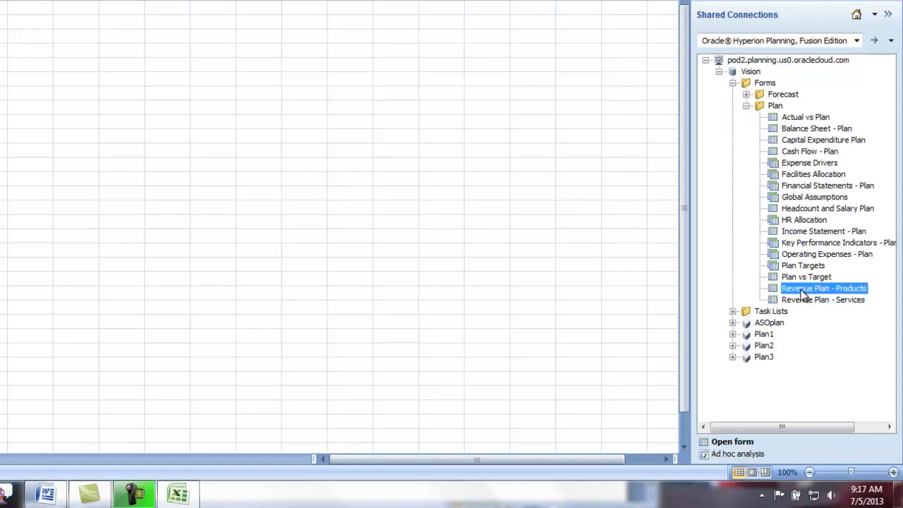
{"action": "left_click", "coordinate": [727, 442]}
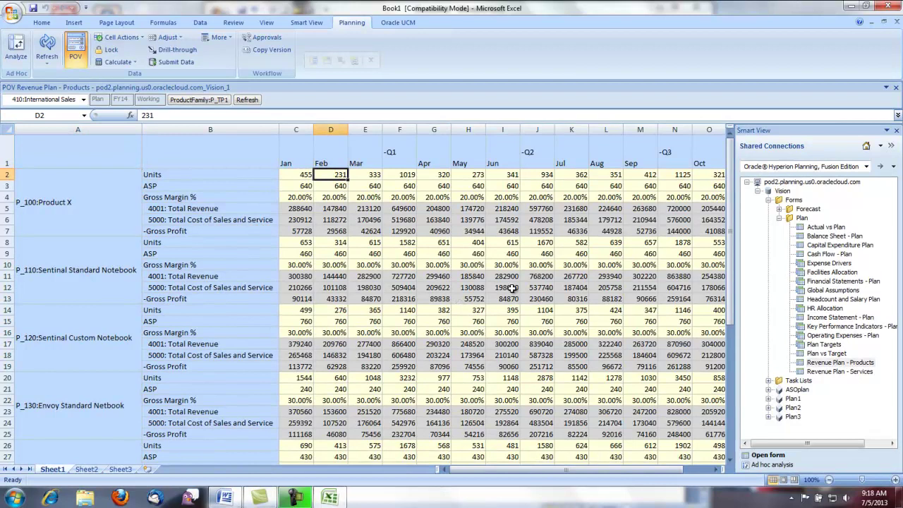
{"action": "left_click", "coordinate": [781, 466]}
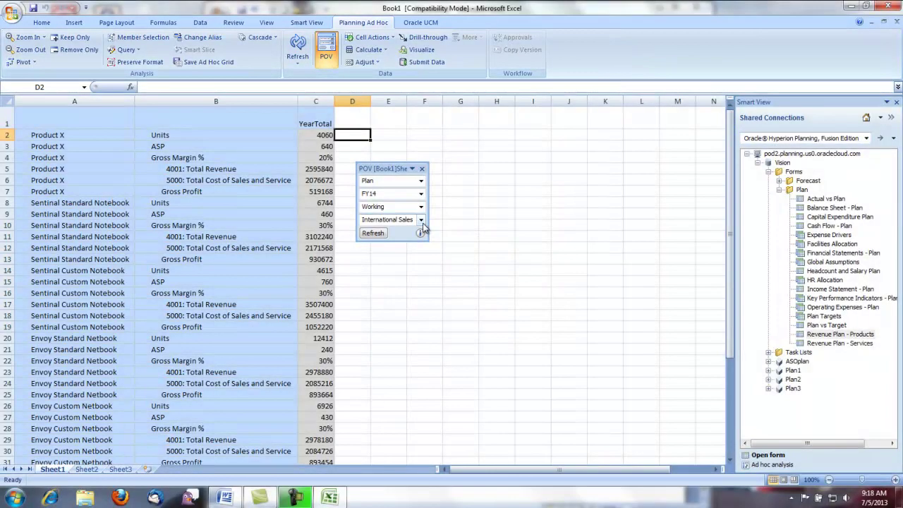
Step: Add Sales East, NorthEast, Mid-Atlantic, SouthEast, South, Central and West to the POV's selectable entities alongside International Sales
{"action": "left_click", "coordinate": [422, 220]}
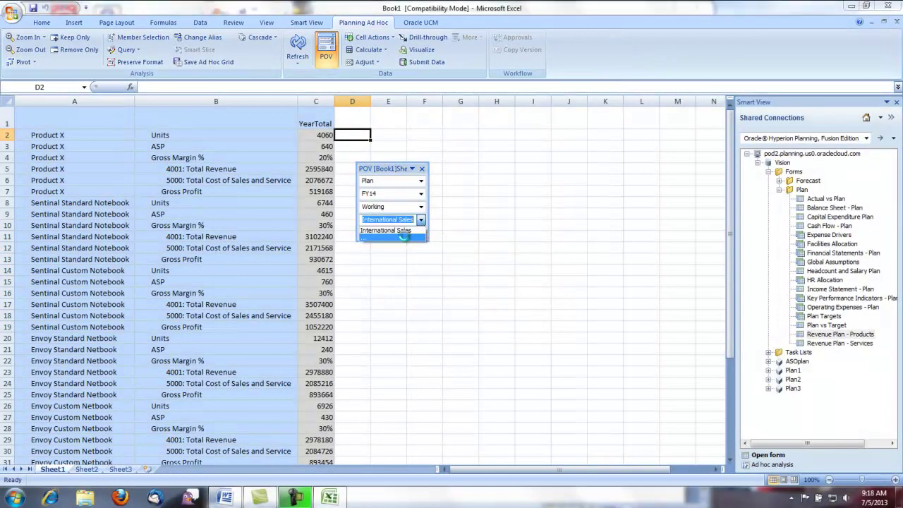
{"action": "left_click", "coordinate": [403, 237]}
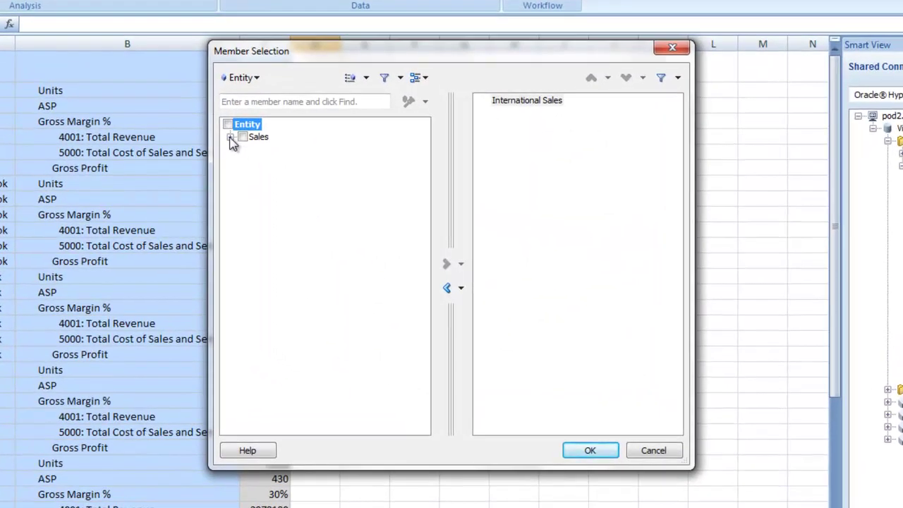
{"action": "left_click", "coordinate": [231, 137]}
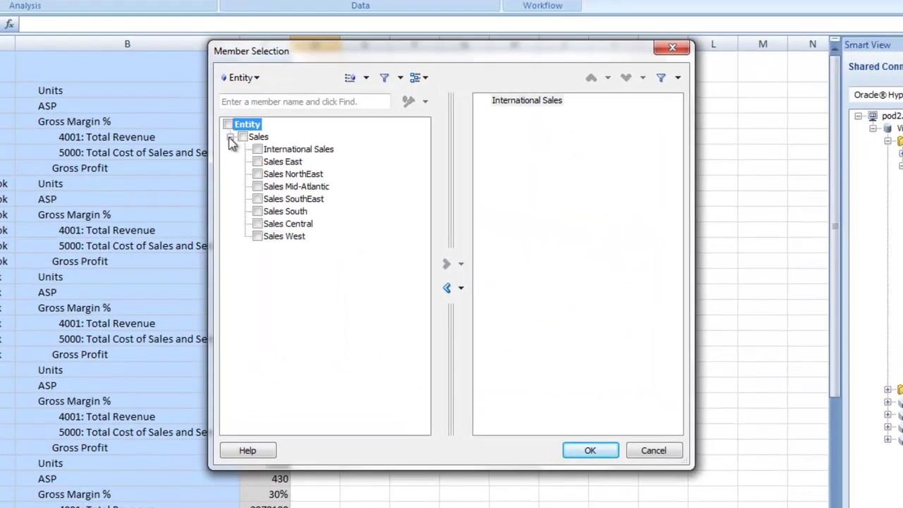
{"action": "left_click", "coordinate": [257, 162]}
{"action": "left_click", "coordinate": [258, 173]}
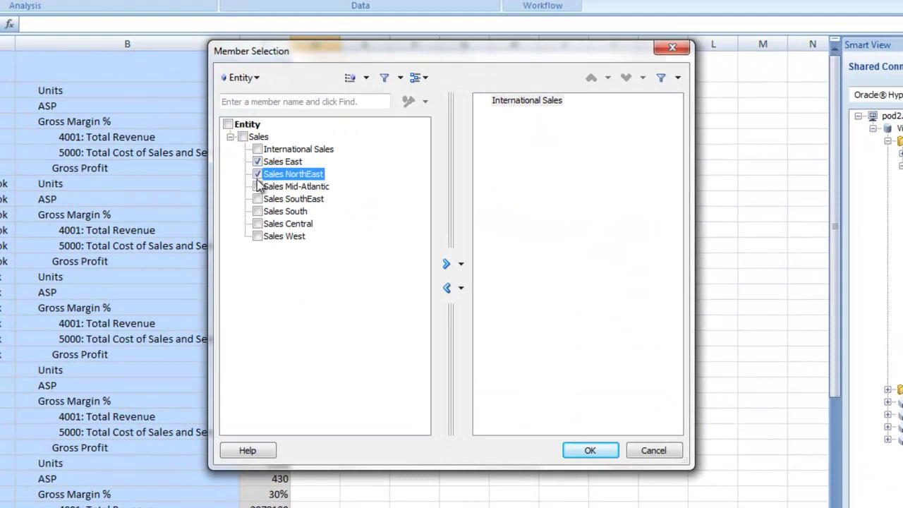
{"action": "left_click", "coordinate": [257, 186]}
{"action": "left_click", "coordinate": [258, 199]}
{"action": "left_click", "coordinate": [258, 211]}
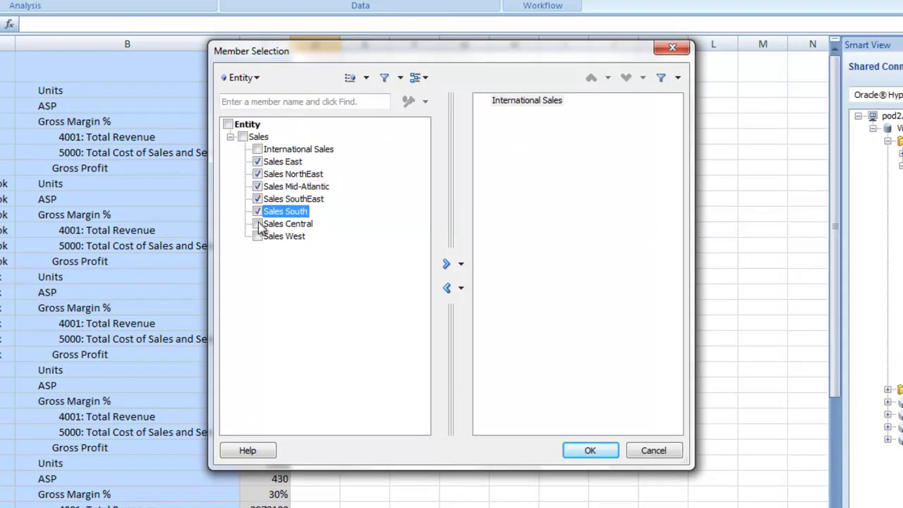
{"action": "left_click", "coordinate": [257, 224]}
{"action": "left_click", "coordinate": [257, 236]}
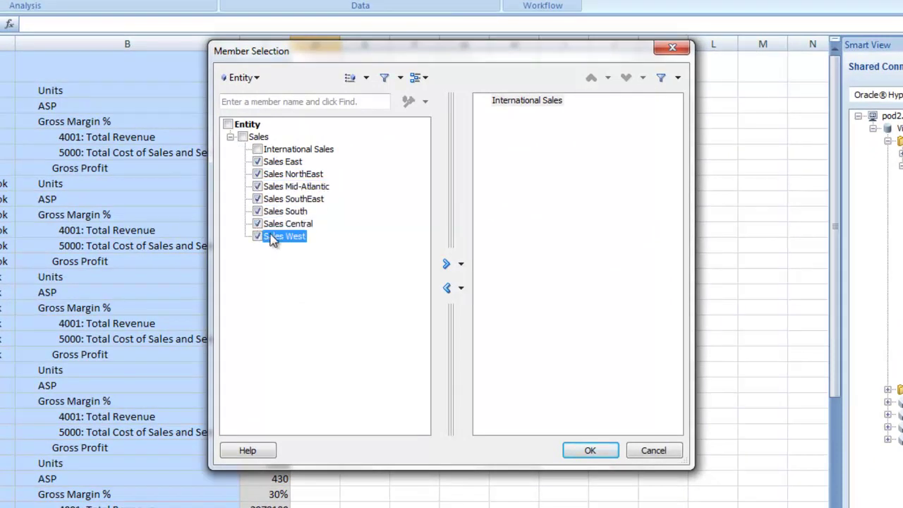
{"action": "left_click", "coordinate": [446, 263]}
{"action": "left_click", "coordinate": [593, 449]}
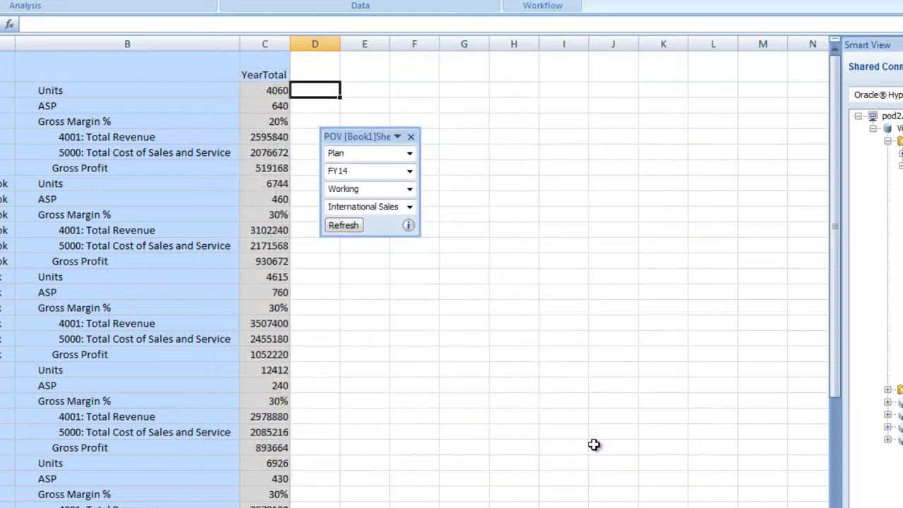
Step: Set the POV entity to Sales NorthEast and refresh the ad hoc grid
{"action": "left_click", "coordinate": [409, 208]}
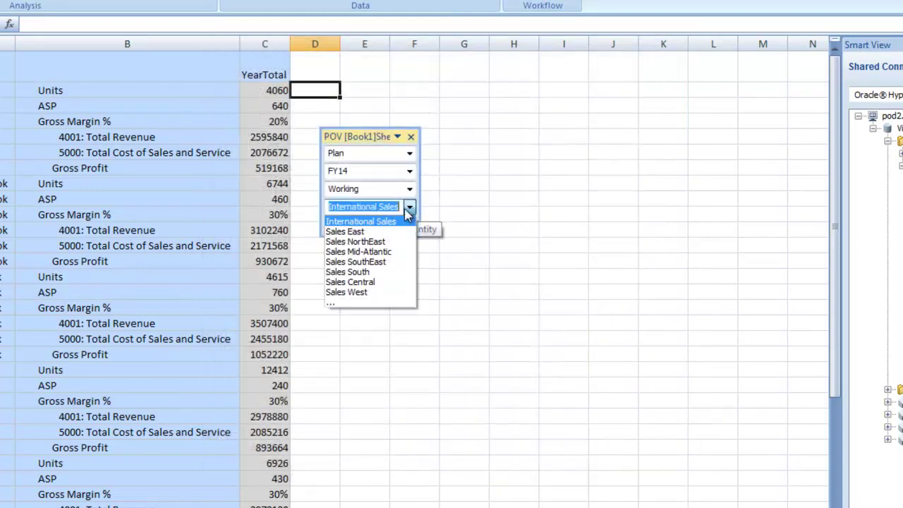
{"action": "left_click", "coordinate": [377, 242]}
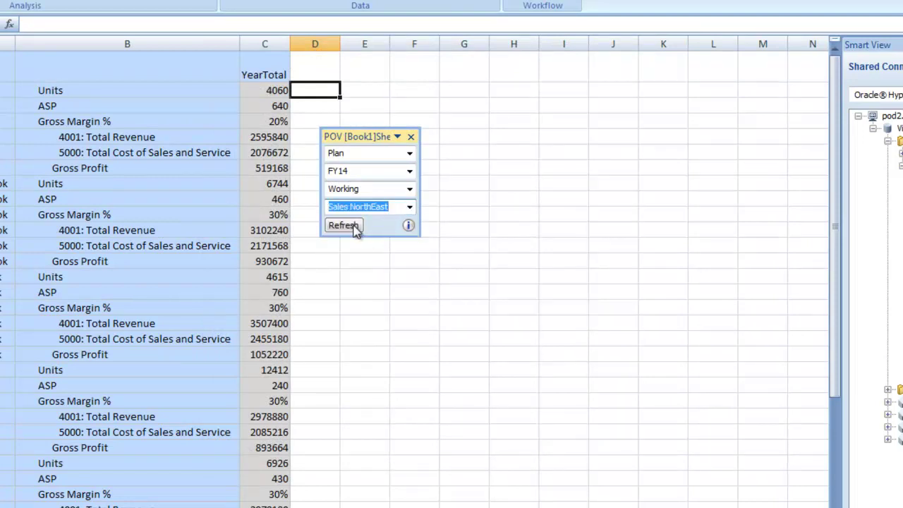
{"action": "left_click", "coordinate": [352, 230]}
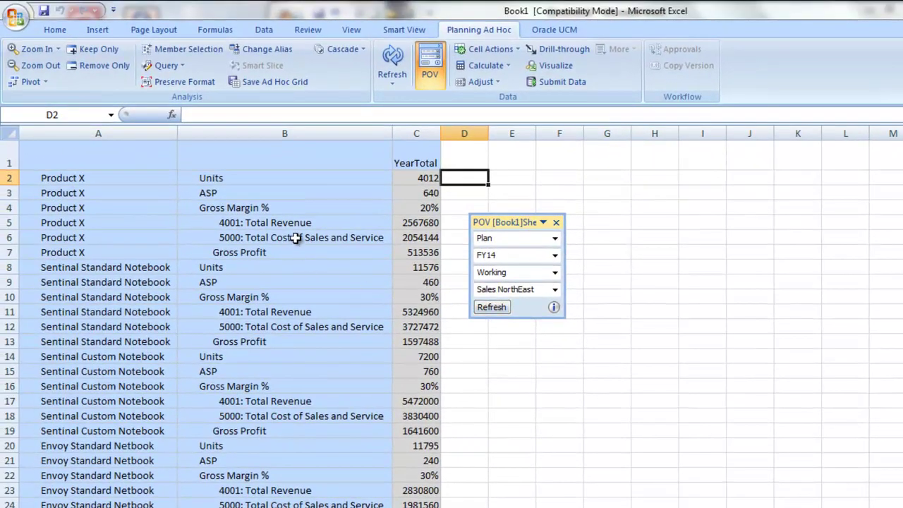
Step: Zoom in on Product X's "5000: Total Cost of Sales and Service" account, and zoom back out from "5110: Cost of Sales"
{"action": "left_click", "coordinate": [295, 238]}
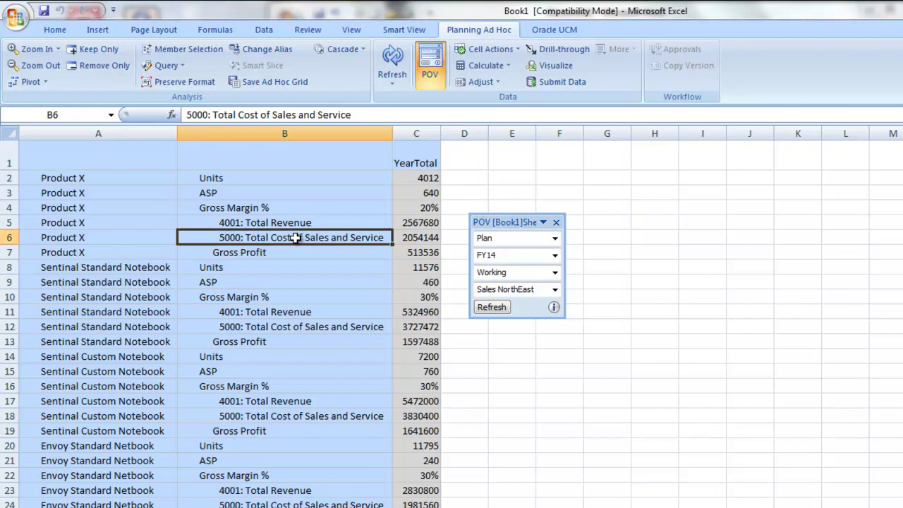
{"action": "left_click", "coordinate": [35, 49]}
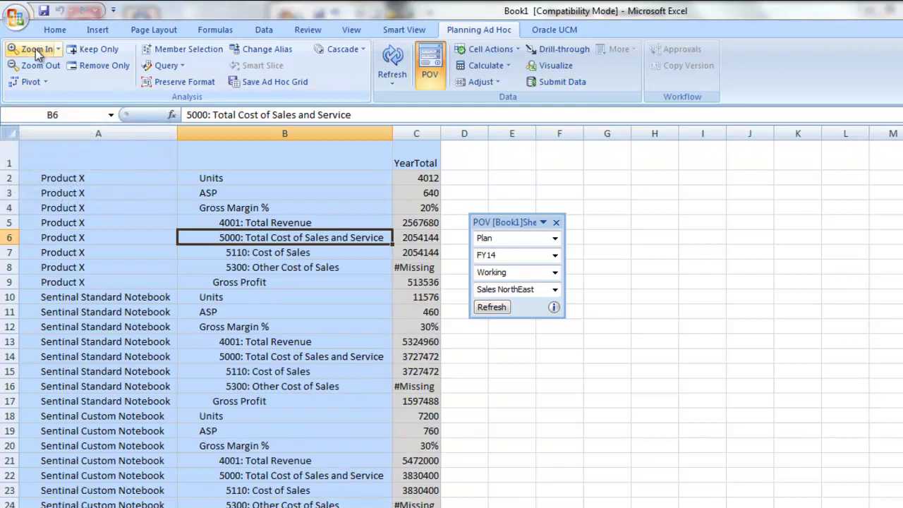
{"action": "left_click", "coordinate": [58, 50]}
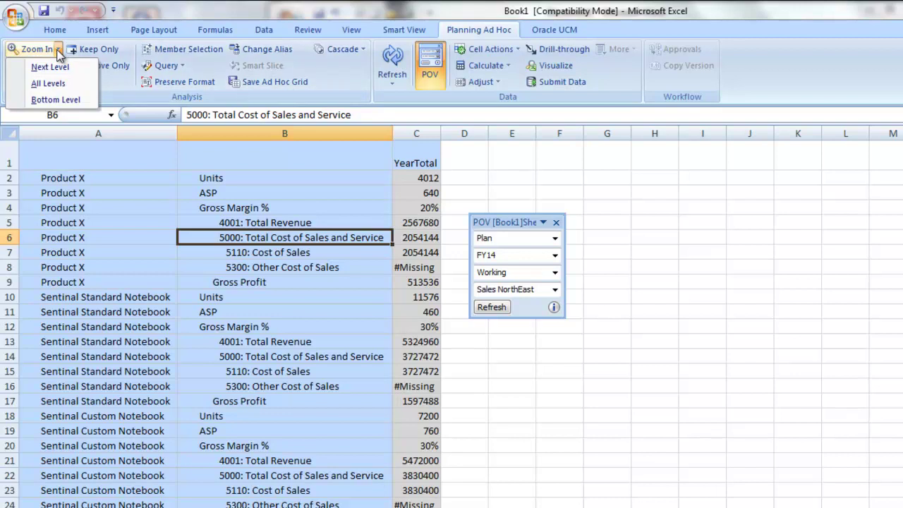
{"action": "left_click", "coordinate": [58, 51]}
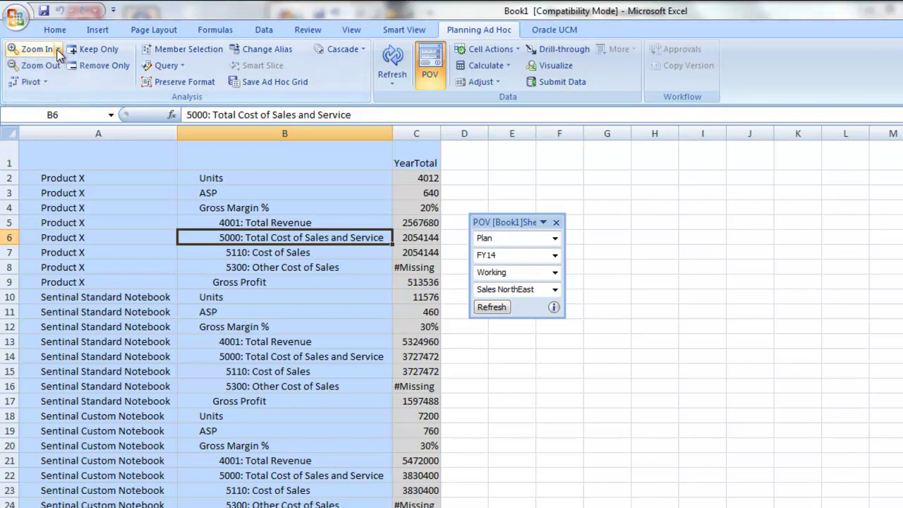
{"action": "left_click", "coordinate": [255, 254]}
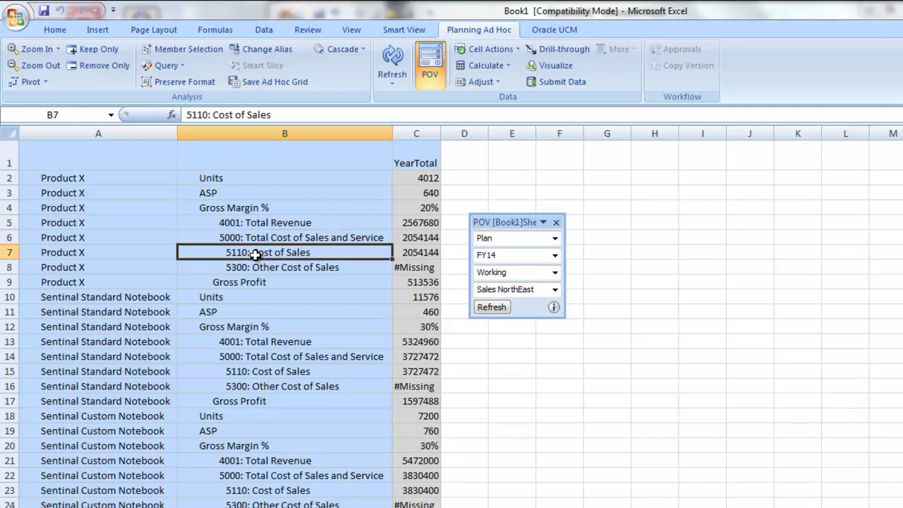
{"action": "left_click", "coordinate": [57, 75]}
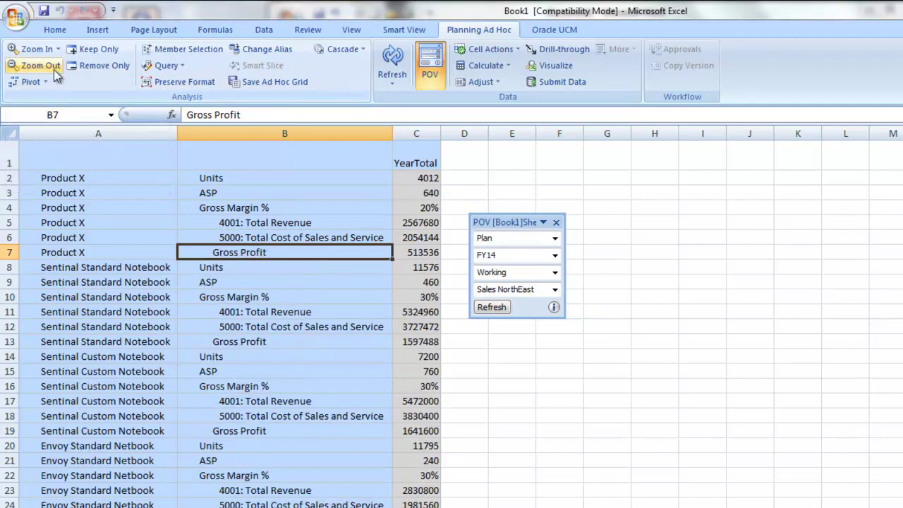
Step: Keep only the Sentinal Standard Notebook member in the ad hoc grid
{"action": "left_click", "coordinate": [75, 268]}
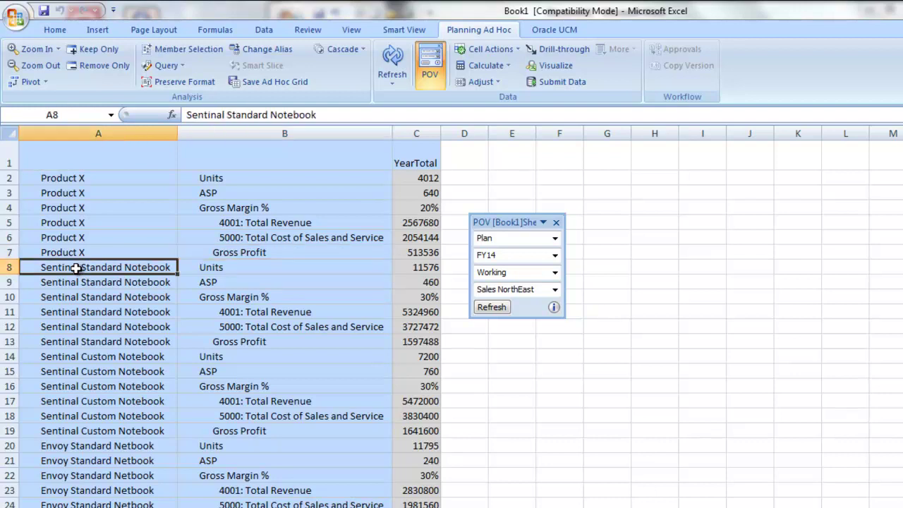
{"action": "left_click", "coordinate": [108, 49]}
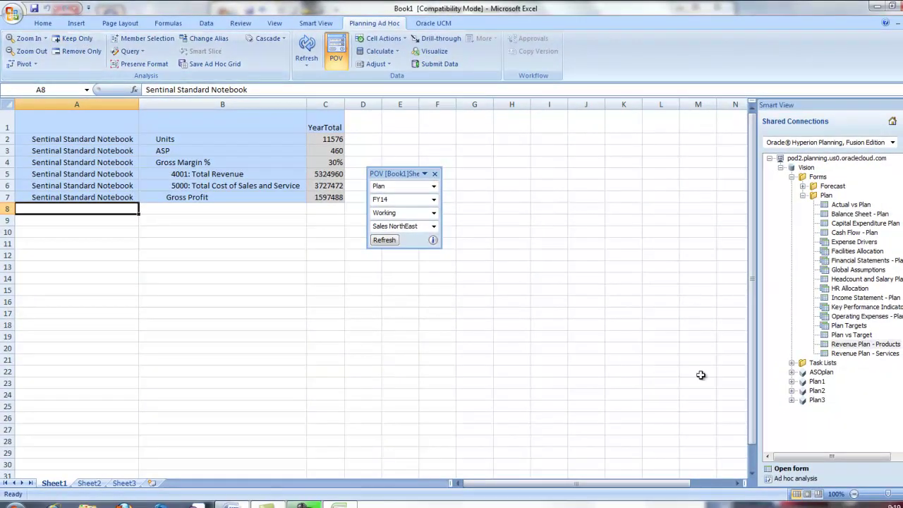
Step: Restart ad hoc analysis of Revenue Plan - Products with sheet contents and POV cleared, and pivot the account members from rows to columns
{"action": "left_click", "coordinate": [786, 479]}
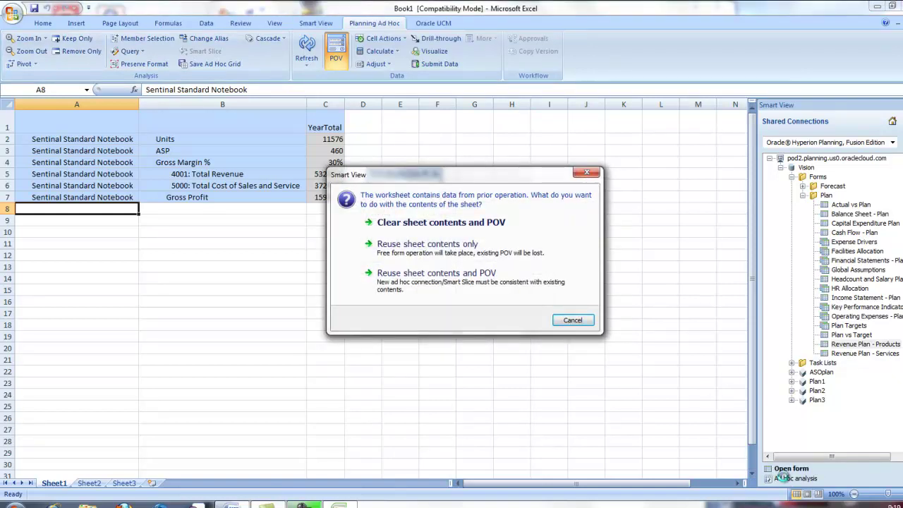
{"action": "left_click", "coordinate": [465, 225]}
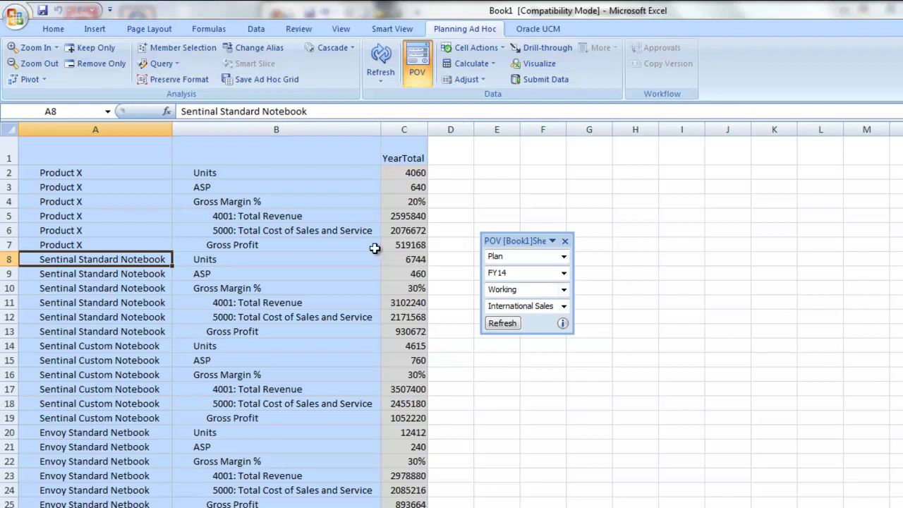
{"action": "left_click", "coordinate": [222, 172]}
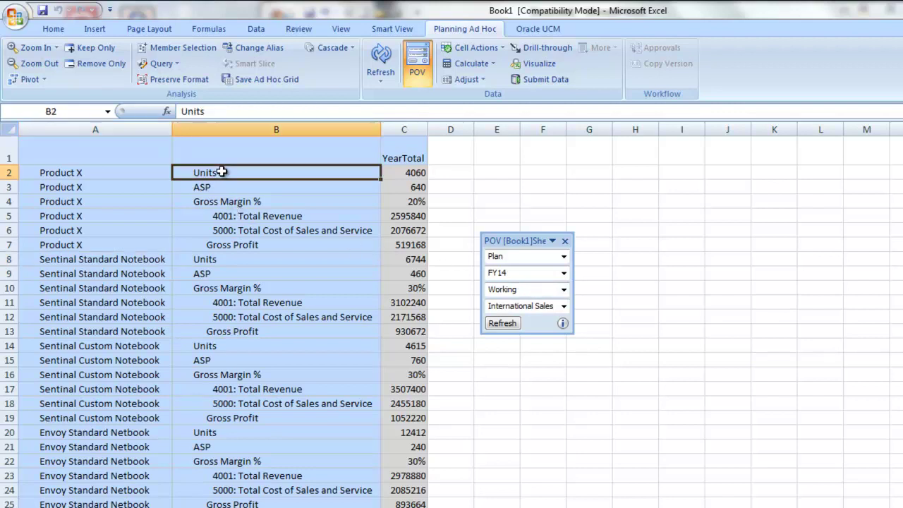
{"action": "left_click", "coordinate": [29, 81]}
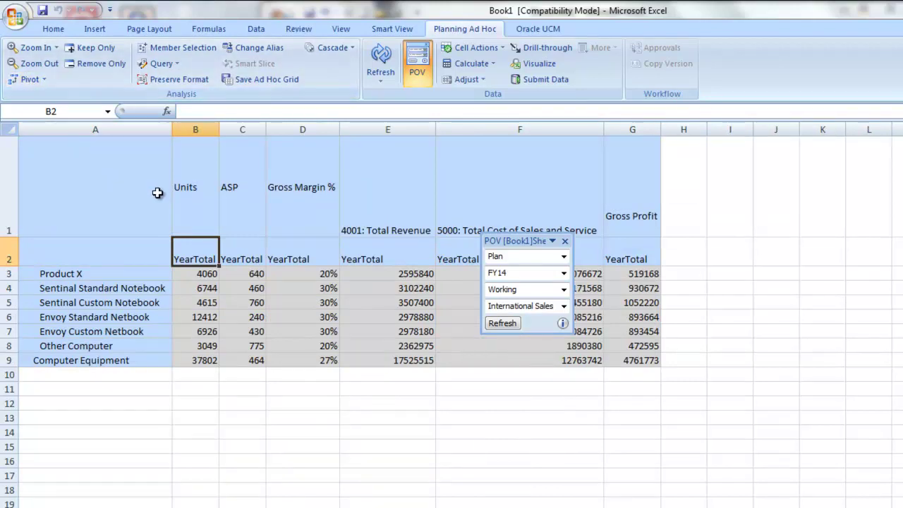
Step: Keep only the Units account in the ad hoc grid and zoom YearTotal in to the bottom level
{"action": "left_click", "coordinate": [102, 55]}
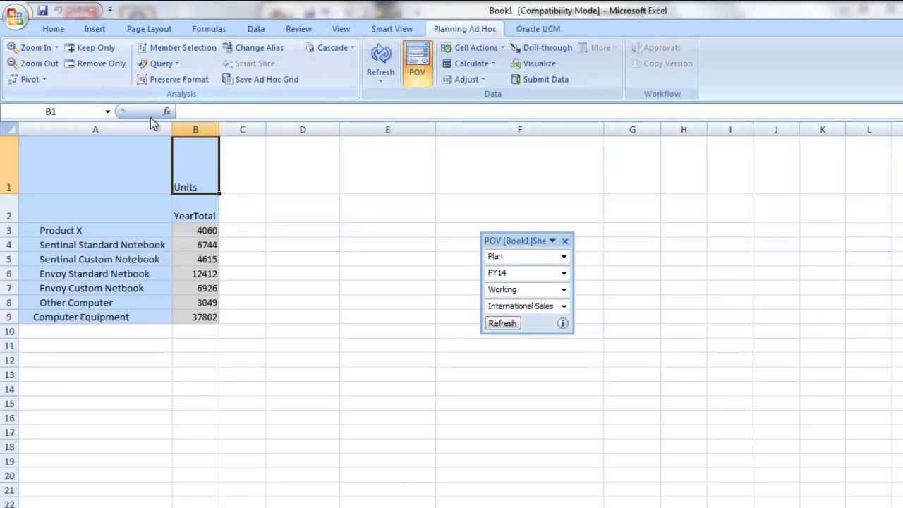
{"action": "left_click", "coordinate": [191, 216]}
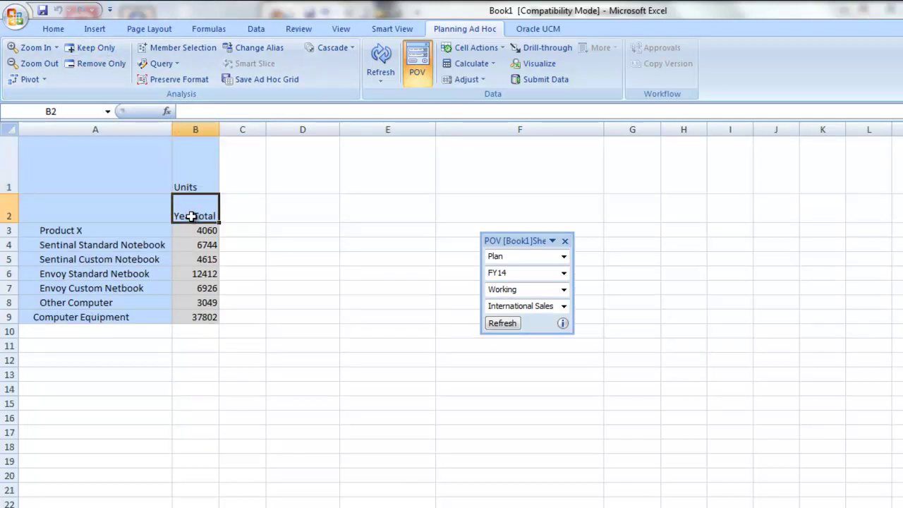
{"action": "left_click", "coordinate": [56, 48]}
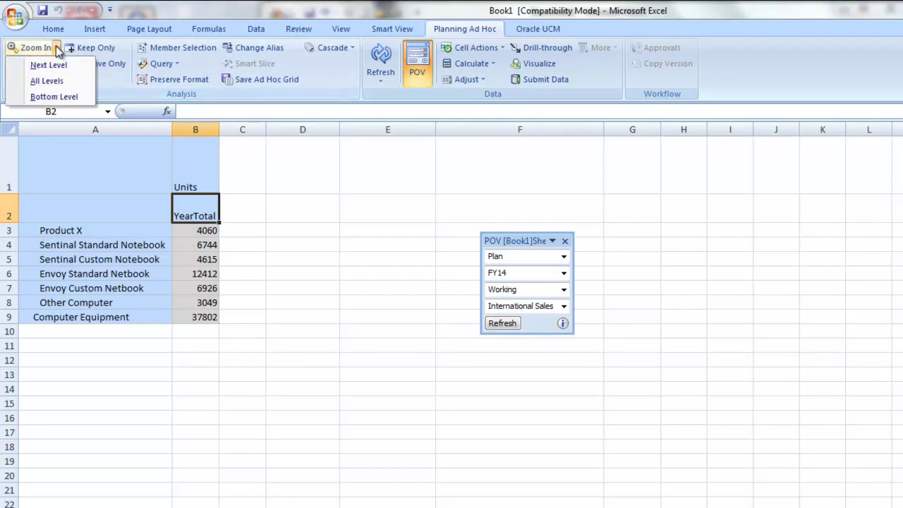
{"action": "left_click", "coordinate": [53, 96]}
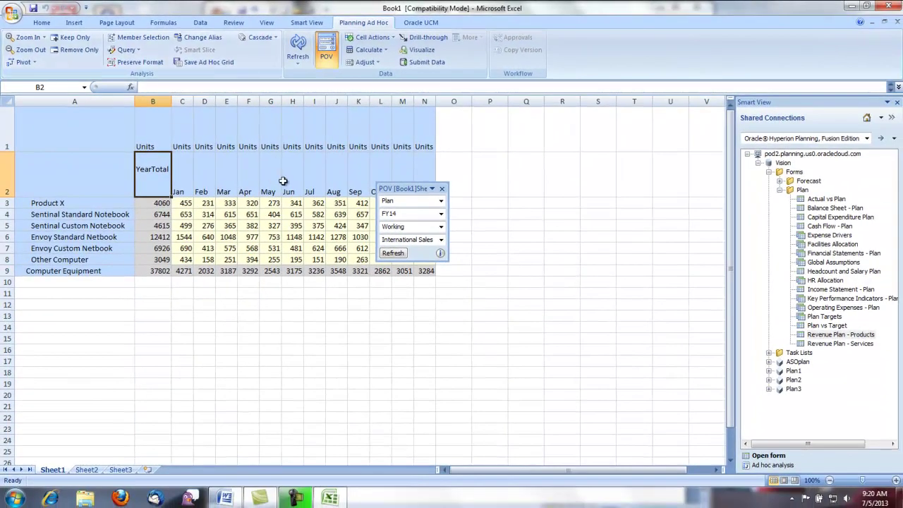
Step: Set the POV entity to Sales East and refresh the ad hoc grid
{"action": "left_click", "coordinate": [442, 241]}
{"action": "left_click", "coordinate": [413, 256]}
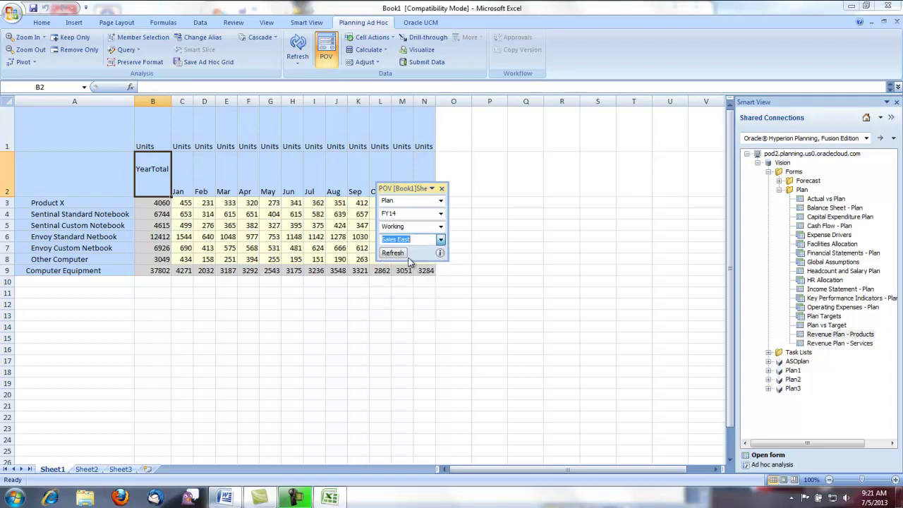
{"action": "left_click", "coordinate": [396, 253]}
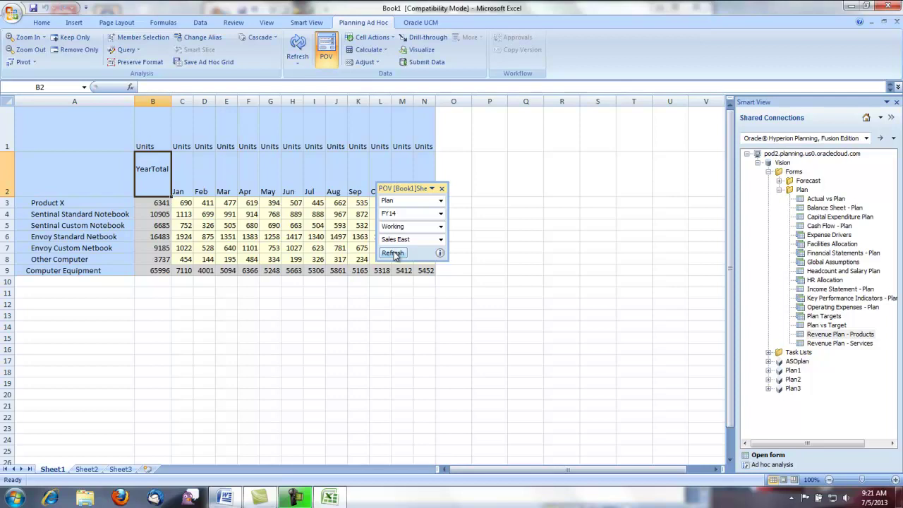
Step: Cascade the report to a new workbook by the listed Entity members, and view the Entity - Sales NorthEast sheet
{"action": "left_click", "coordinate": [259, 37]}
{"action": "left_click", "coordinate": [266, 63]}
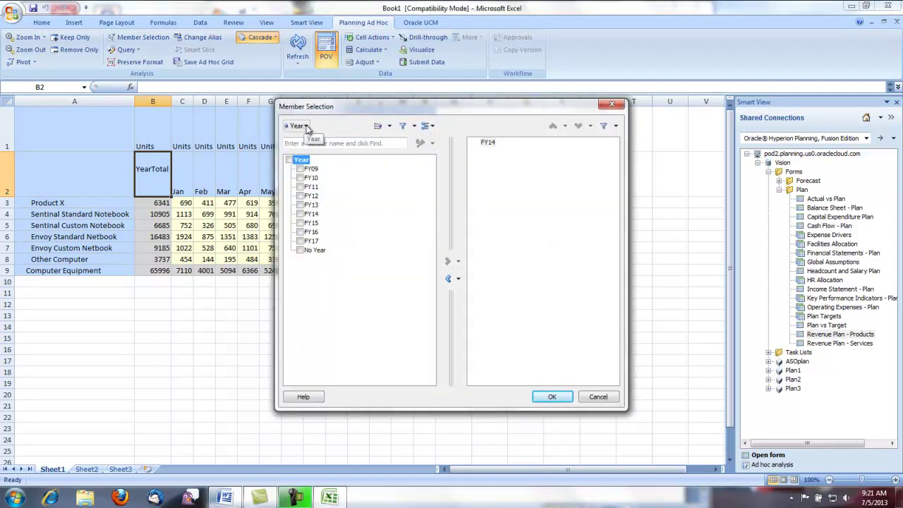
{"action": "left_click", "coordinate": [305, 127]}
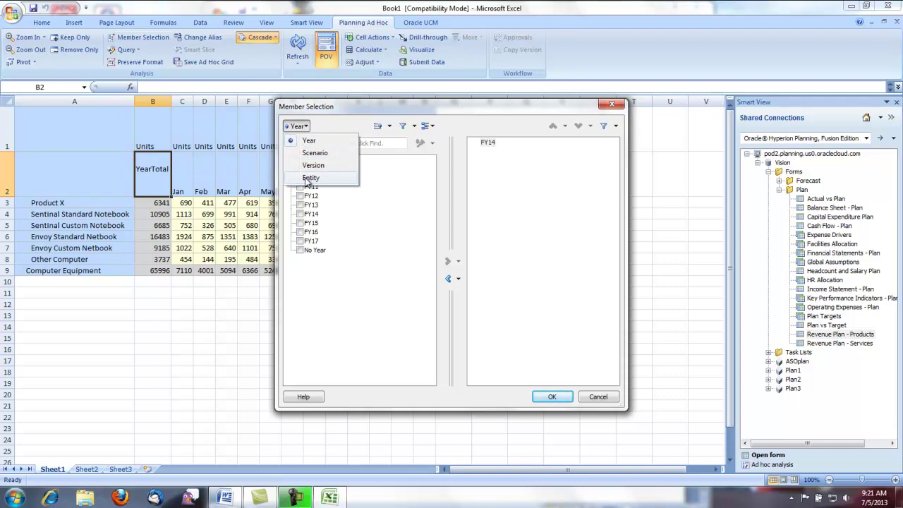
{"action": "left_click", "coordinate": [308, 178]}
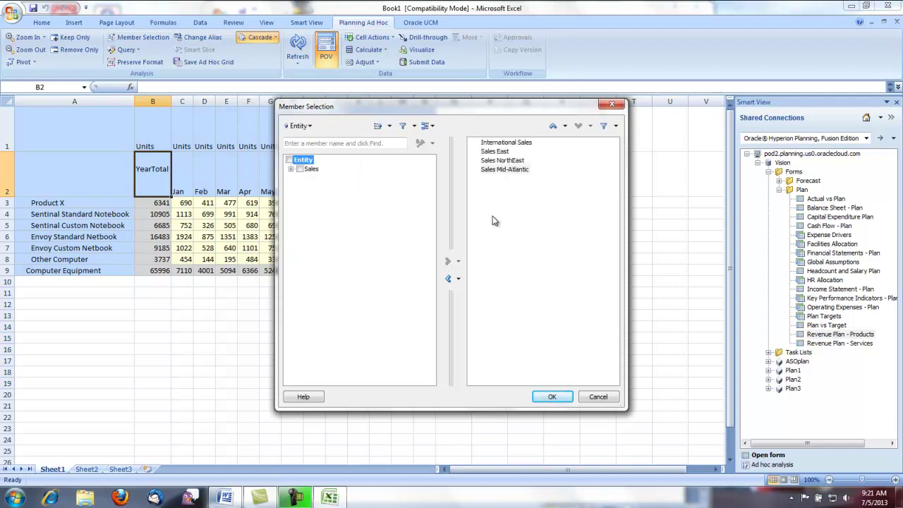
{"action": "left_click", "coordinate": [549, 399]}
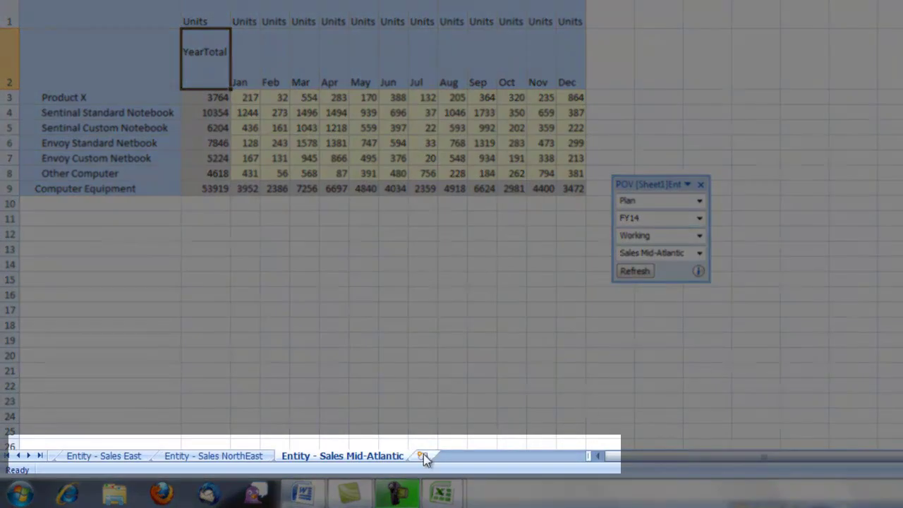
{"action": "left_click", "coordinate": [252, 458]}
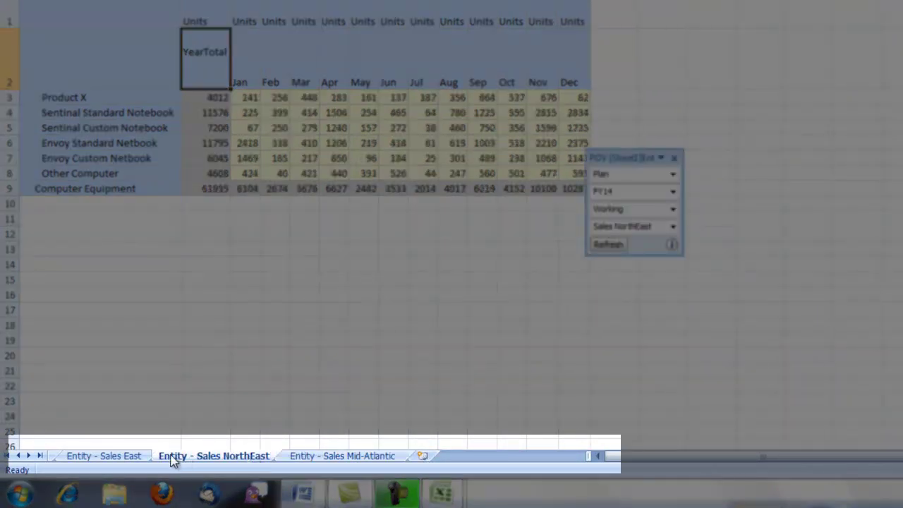
Step: On the Entity - Sales East sheet, enter the formula =B4+B5 in cell B11 below the grid
{"action": "left_click", "coordinate": [132, 458]}
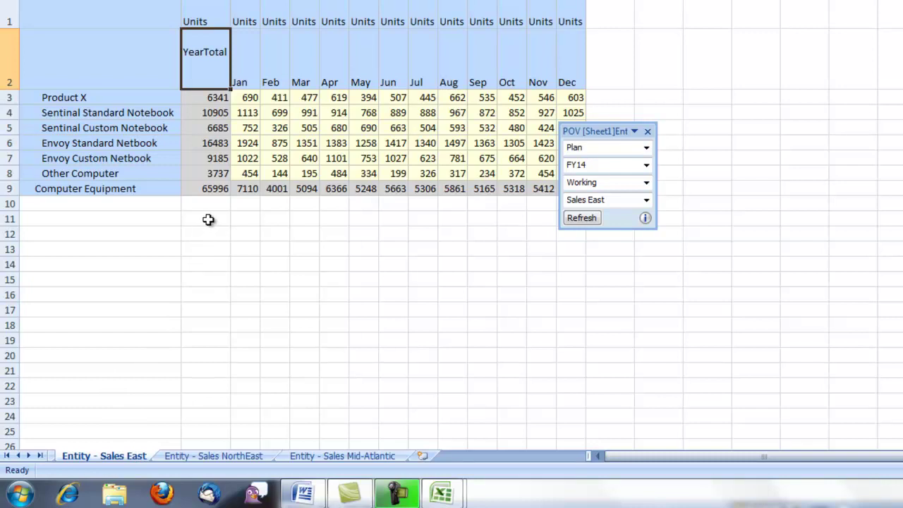
{"action": "left_click", "coordinate": [208, 220]}
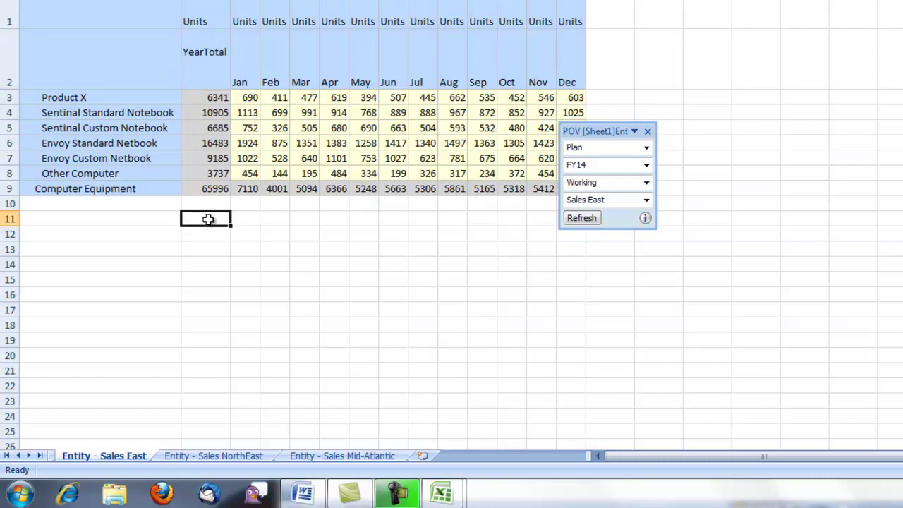
{"action": "type", "text": "="}
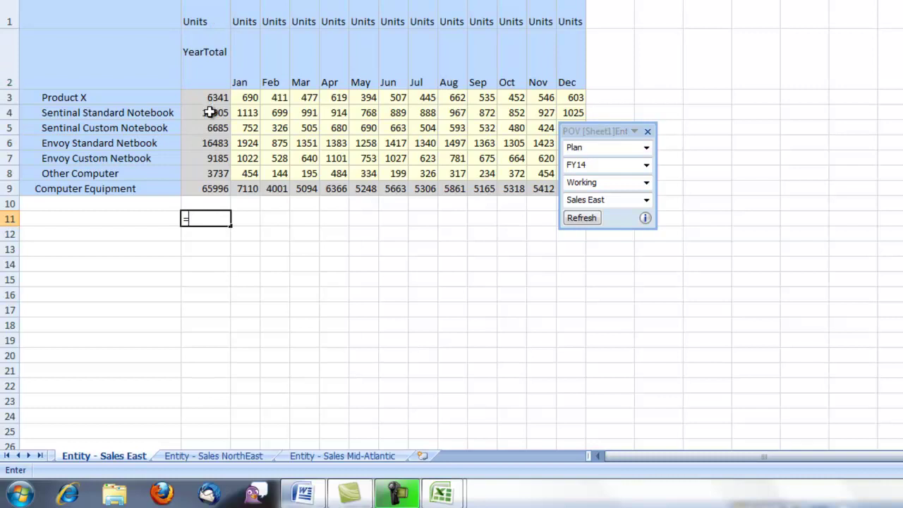
{"action": "left_click", "coordinate": [209, 112]}
{"action": "type", "text": "+"}
{"action": "left_click", "coordinate": [210, 128]}
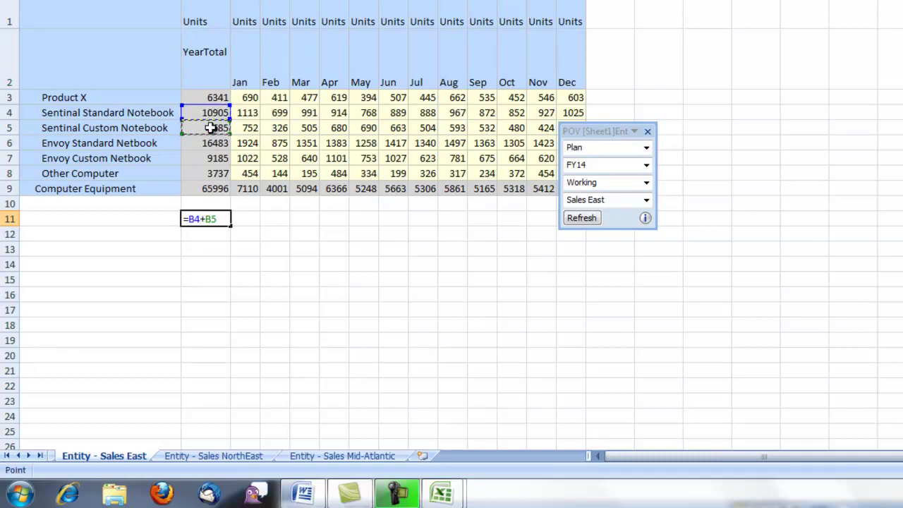
{"action": "key", "text": "Return"}
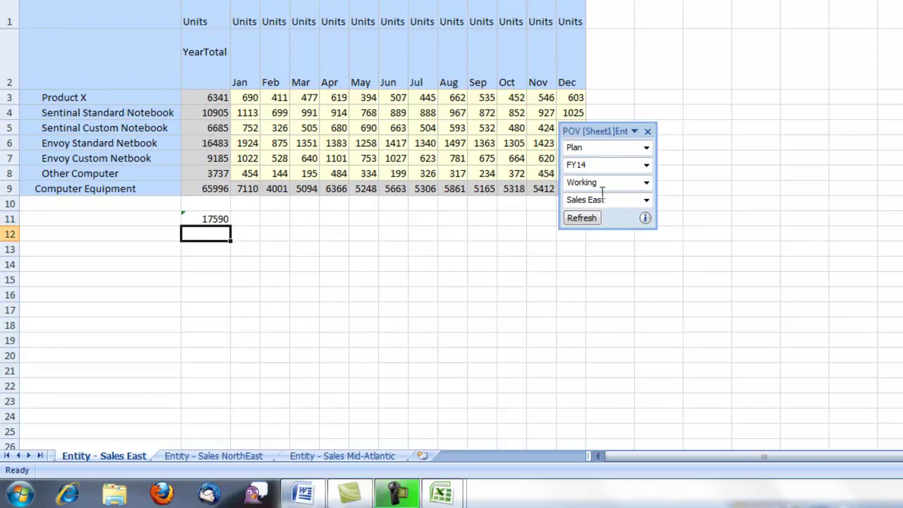
Step: Set the Entity - Sales East sheet's POV entity to International Sales and refresh the grid
{"action": "left_click", "coordinate": [646, 200]}
{"action": "left_click", "coordinate": [585, 223]}
{"action": "left_click", "coordinate": [577, 219]}
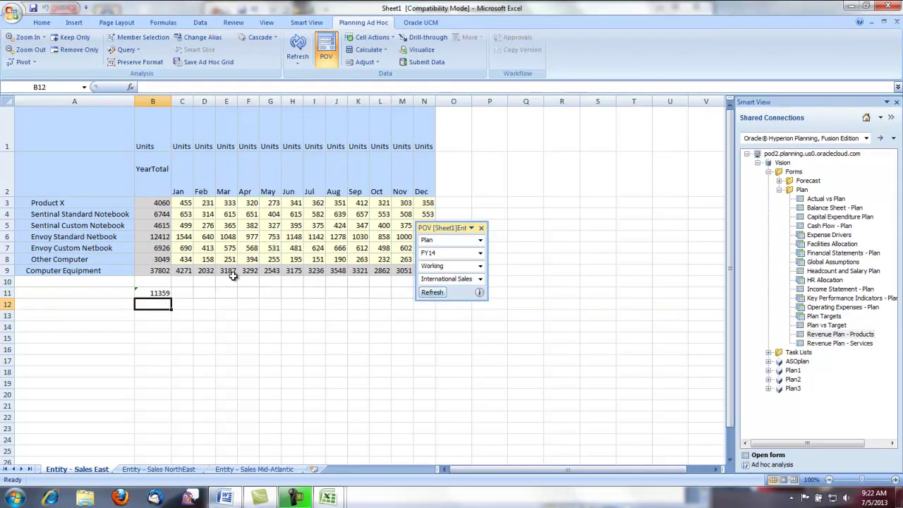
Step: Copy the Computer Equipment YearTotal data point with Smart View and paste it after "Total sales for FY 2013:" in the Word document
{"action": "left_click", "coordinate": [157, 271]}
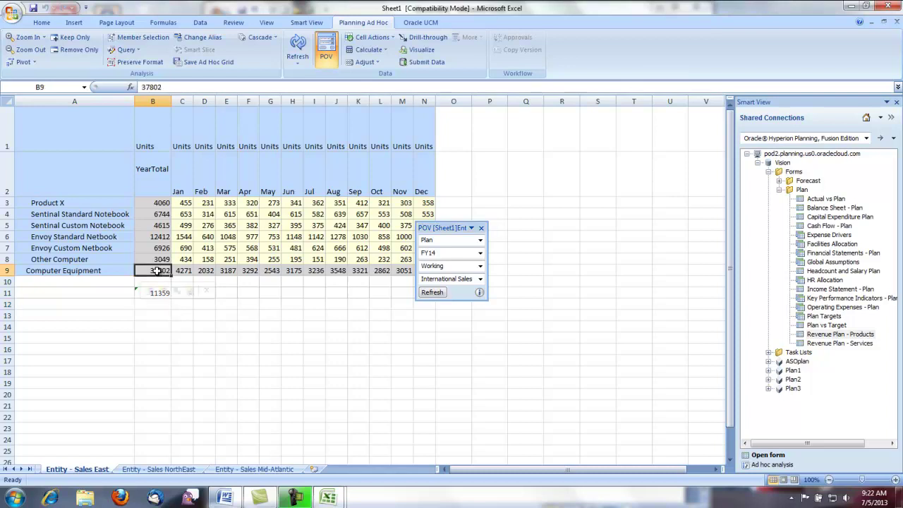
{"action": "left_click", "coordinate": [315, 23]}
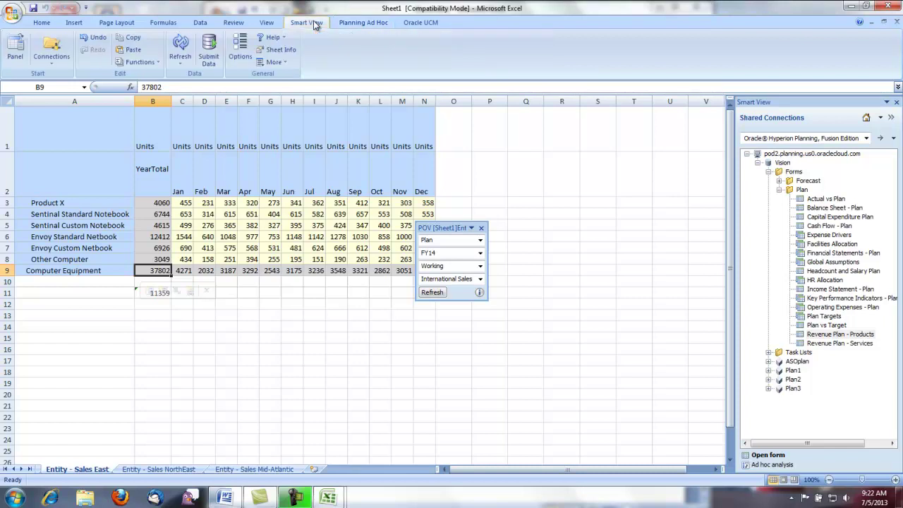
{"action": "left_click", "coordinate": [134, 38]}
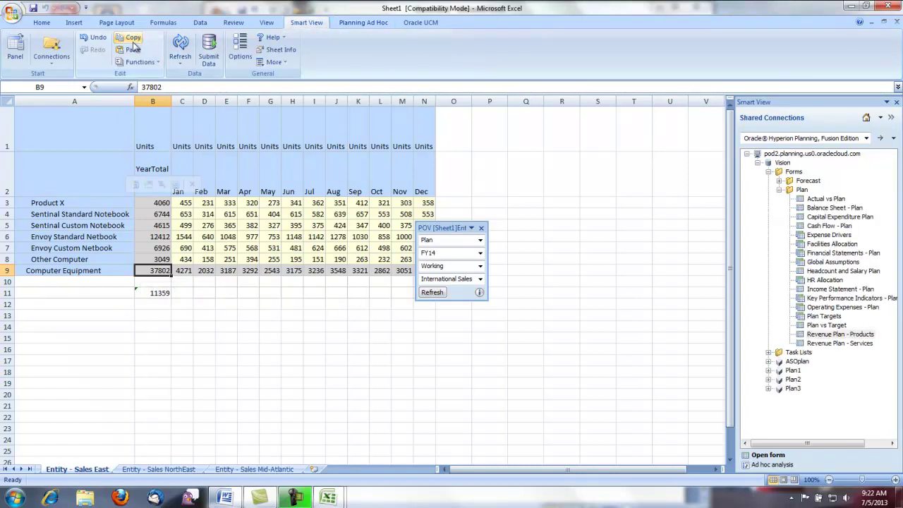
{"action": "left_click", "coordinate": [226, 499]}
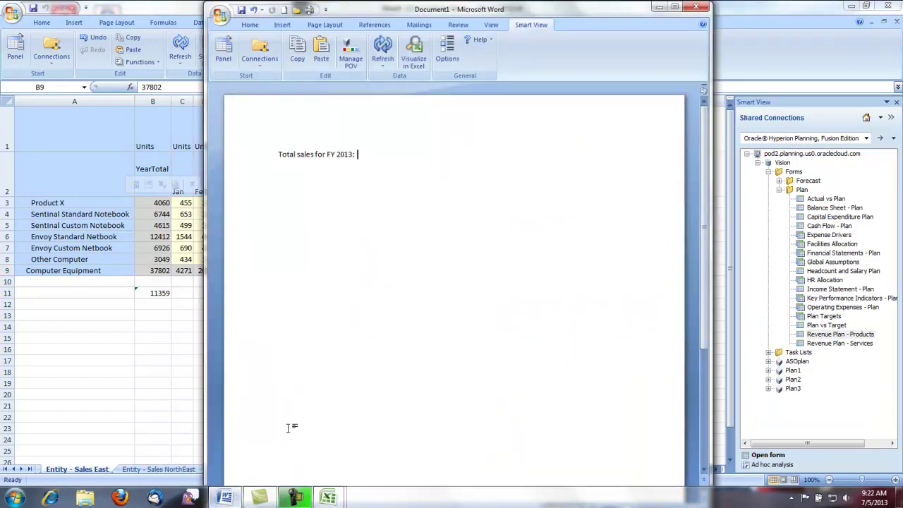
{"action": "left_click", "coordinate": [381, 153]}
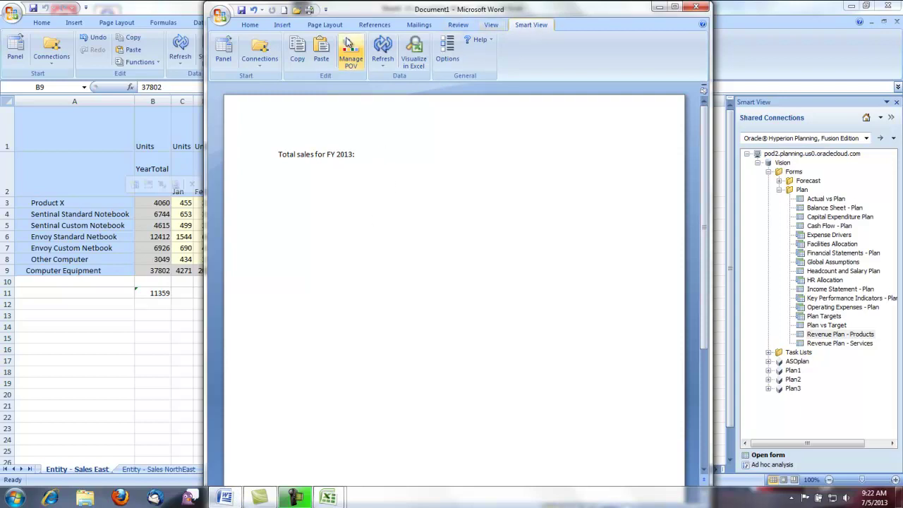
{"action": "left_click", "coordinate": [320, 51]}
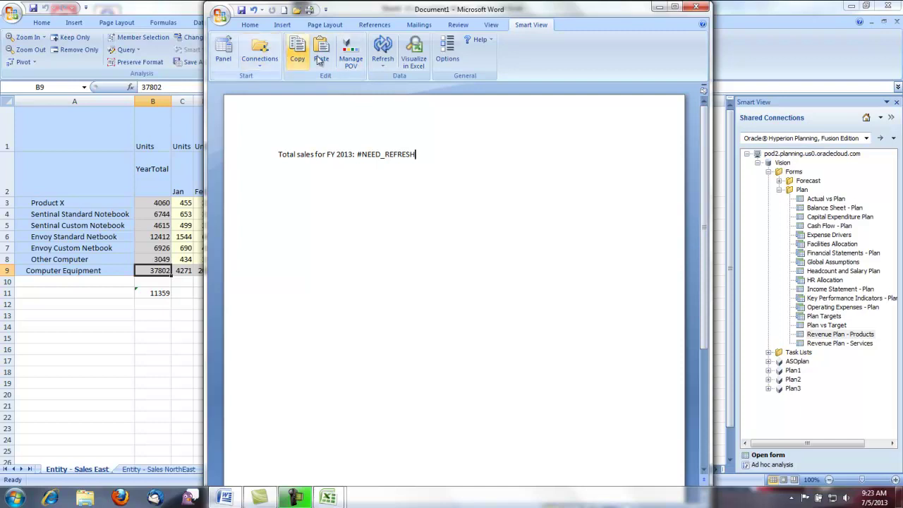
Step: Refresh the pasted data point in the Word document and examine its connection and POV details
{"action": "left_click", "coordinate": [381, 60]}
{"action": "left_click", "coordinate": [381, 46]}
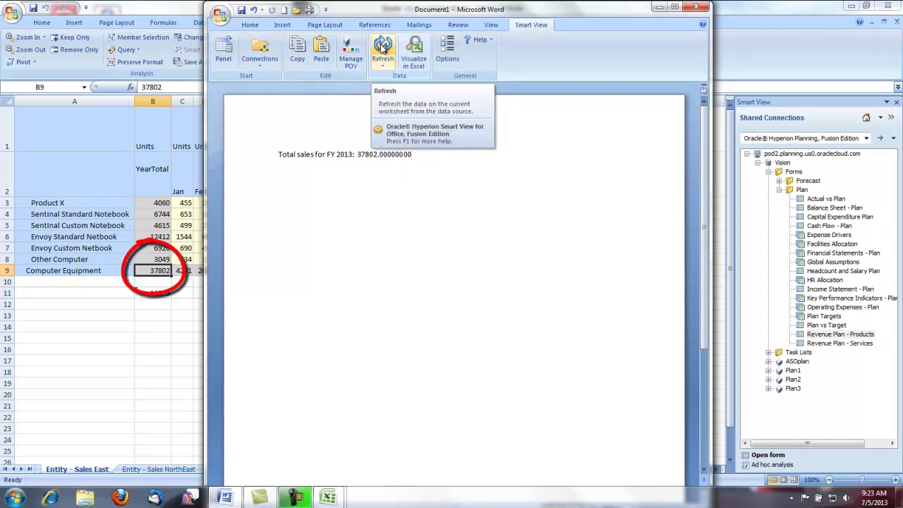
{"action": "double_click", "coordinate": [369, 155]}
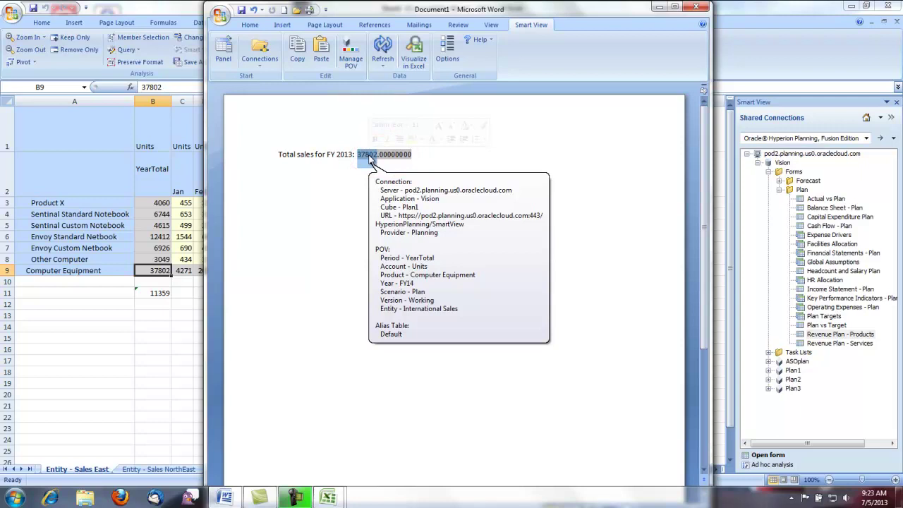
Step: Switch back to the Excel workbook and start saving it
{"action": "left_click", "coordinate": [196, 10]}
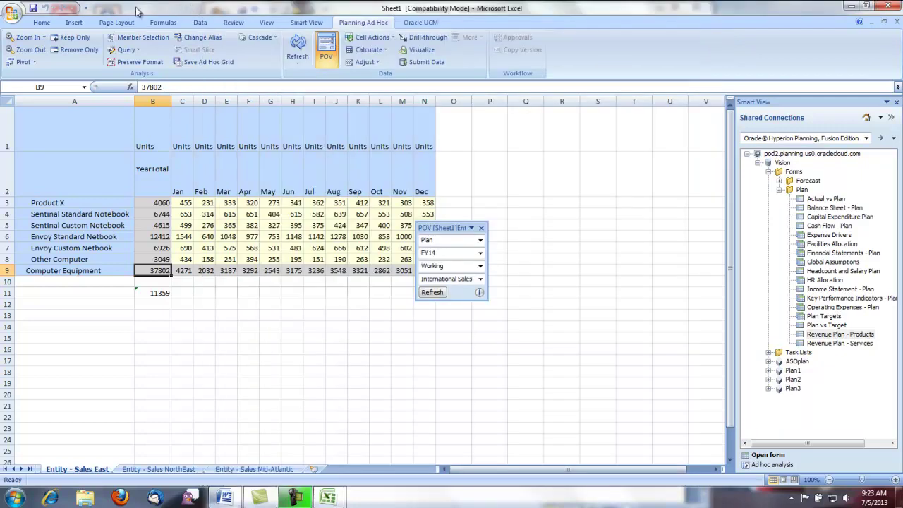
{"action": "left_click", "coordinate": [33, 8]}
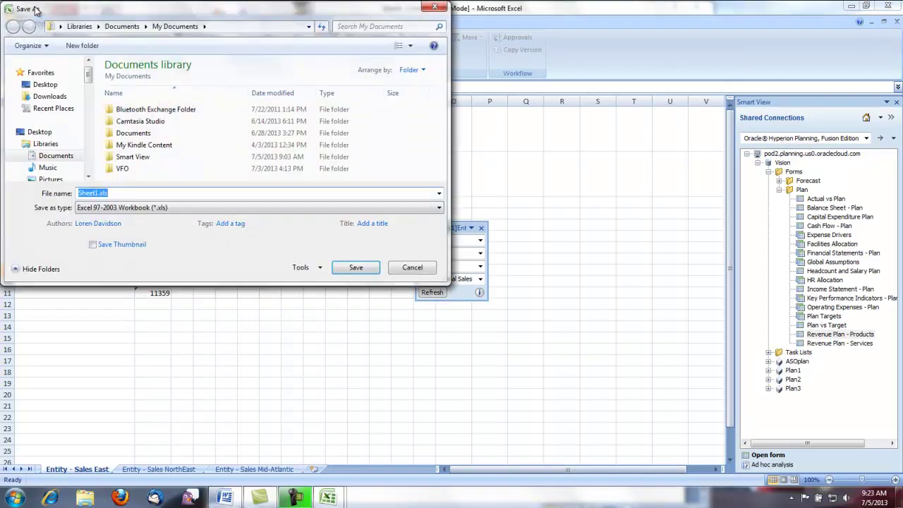